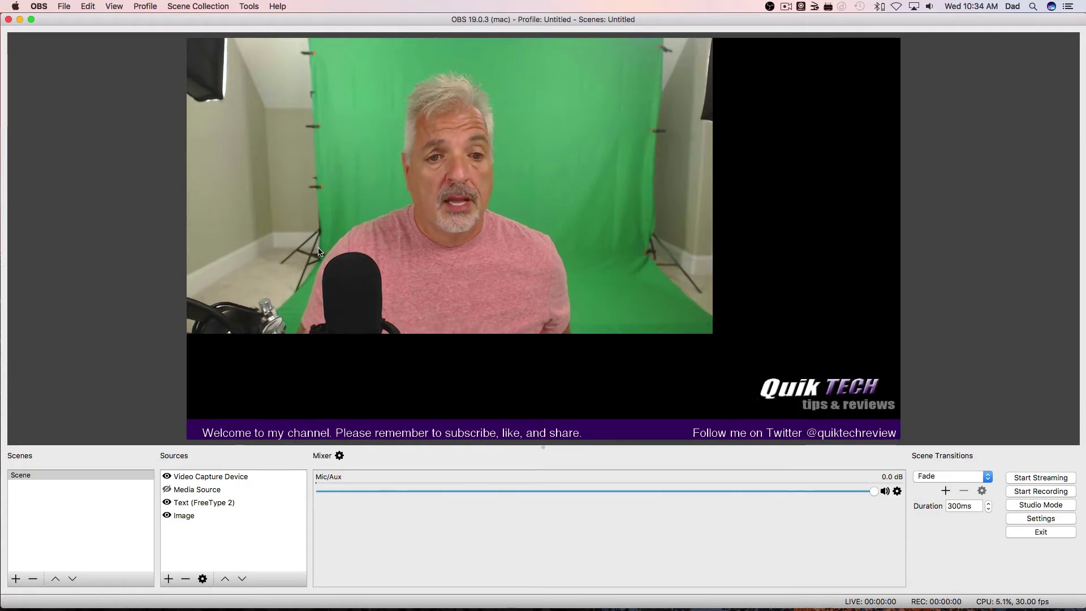
Crop the webcam feed's left and right edges to the green screen and move it lower left.
left_click(188, 188)
left_click_drag(188, 188, 327, 186)
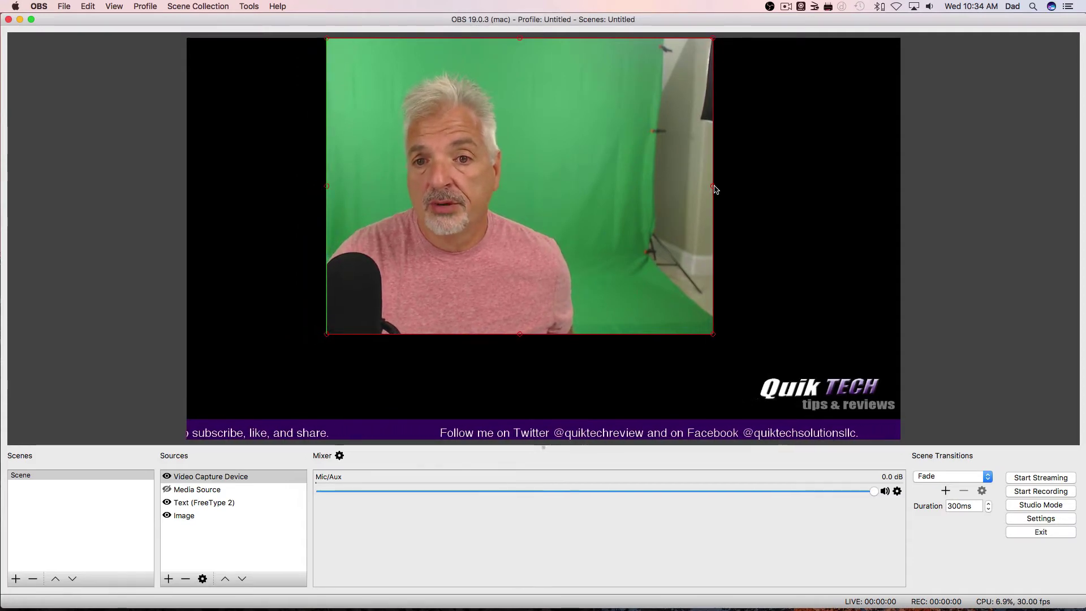
left_click_drag(712, 189, 643, 188)
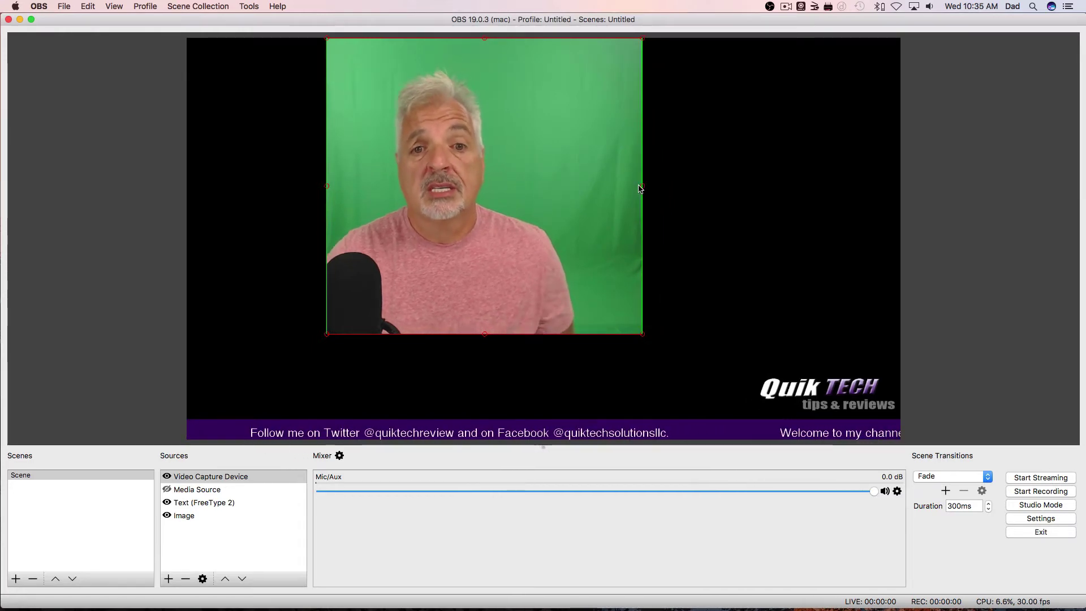
left_click_drag(568, 131, 428, 238)
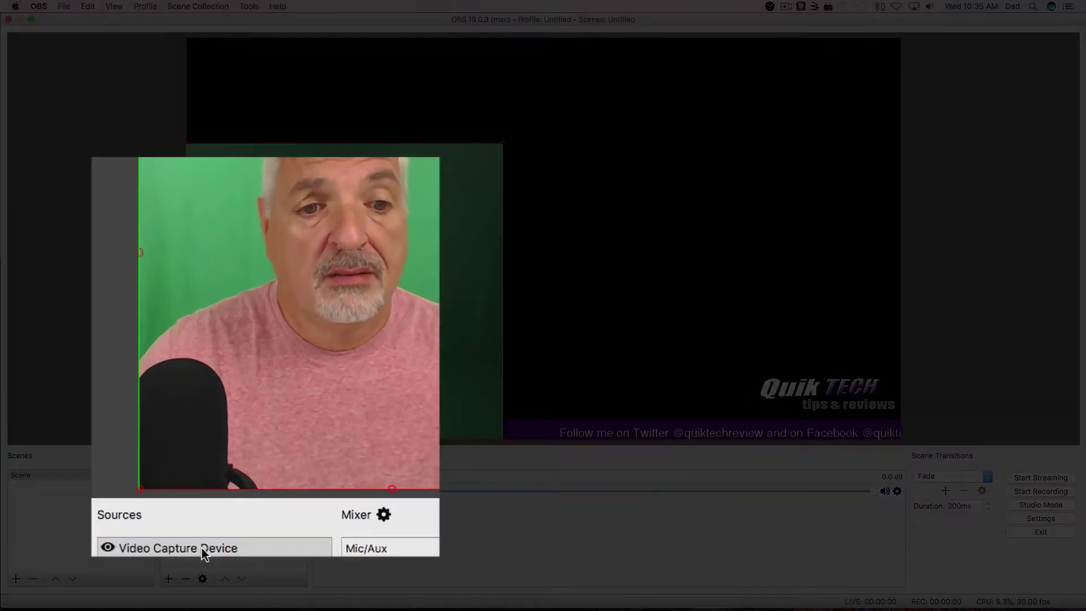
Add a Chroma Key effect filter to the Video Capture Device, keeping its default name.
right_click(230, 477)
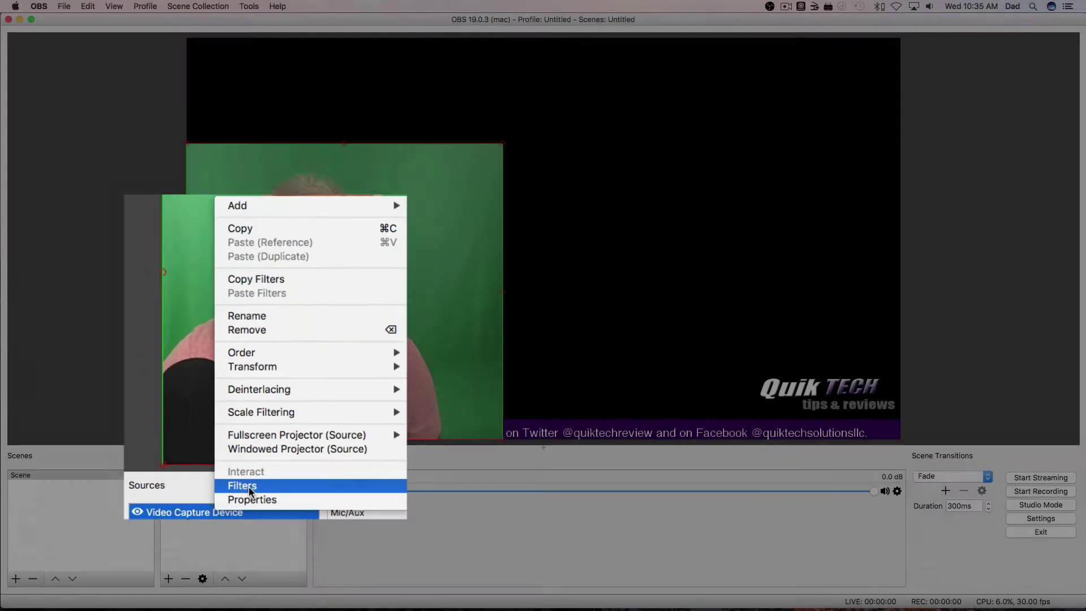
left_click(249, 487)
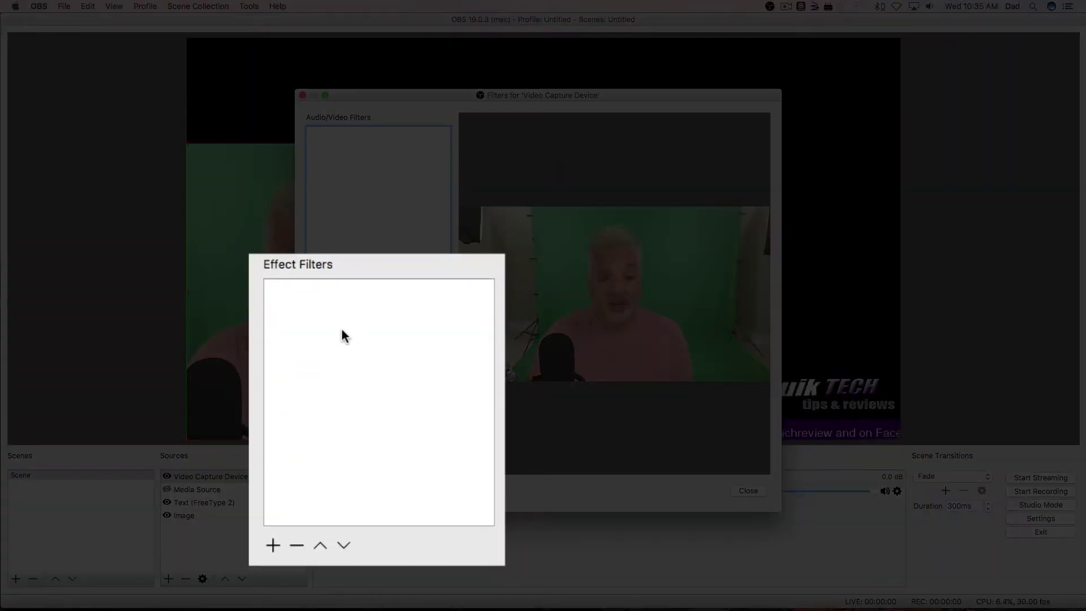
left_click(273, 546)
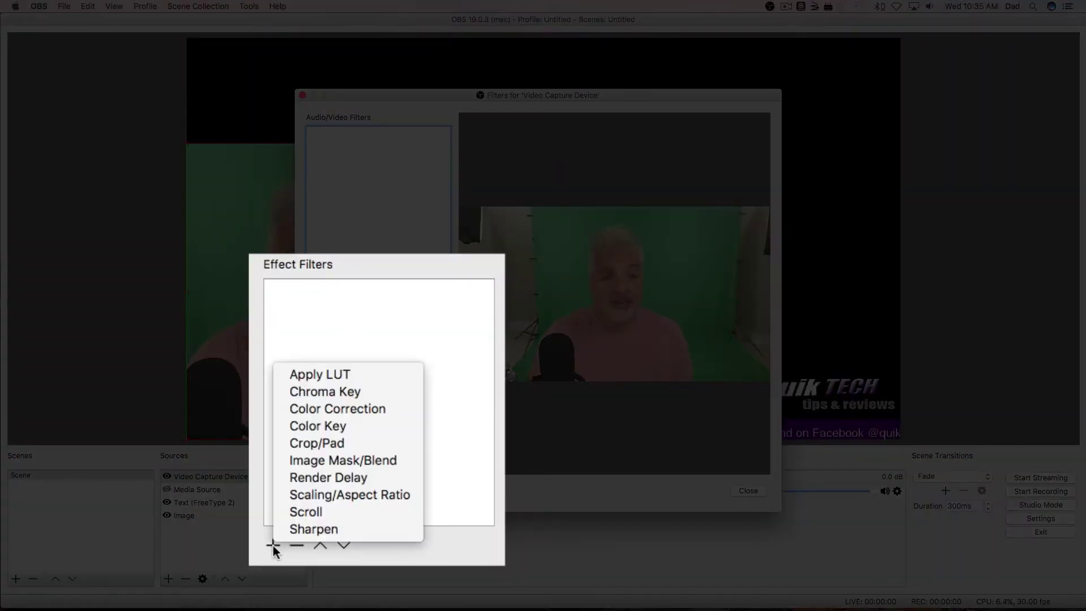
left_click(325, 392)
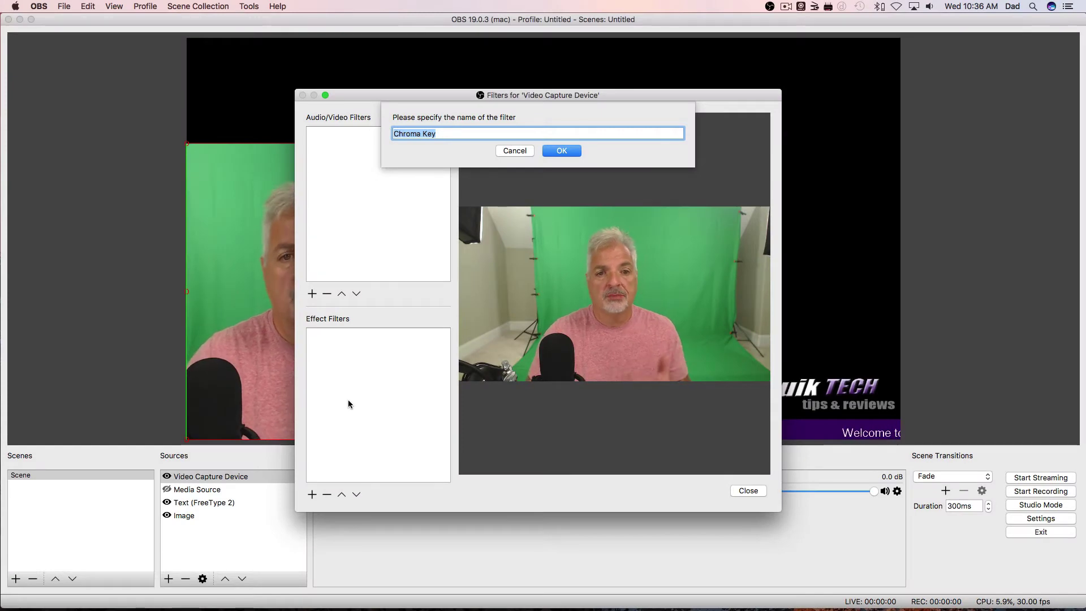
left_click(562, 151)
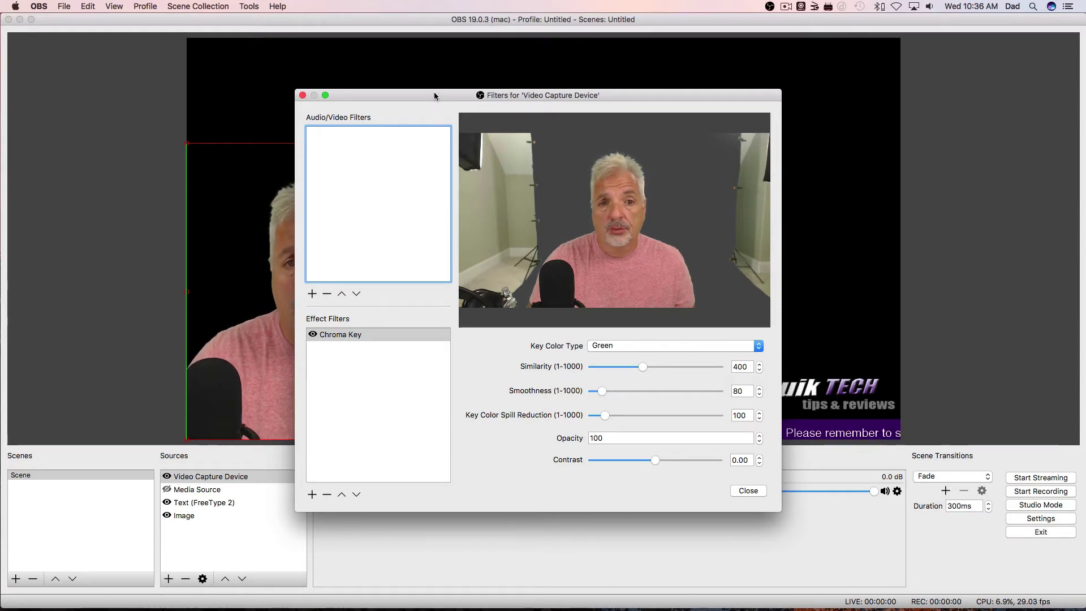
Move the Filters window down out of the way and bring the main OBS window forward.
left_click_drag(433, 95, 642, 40)
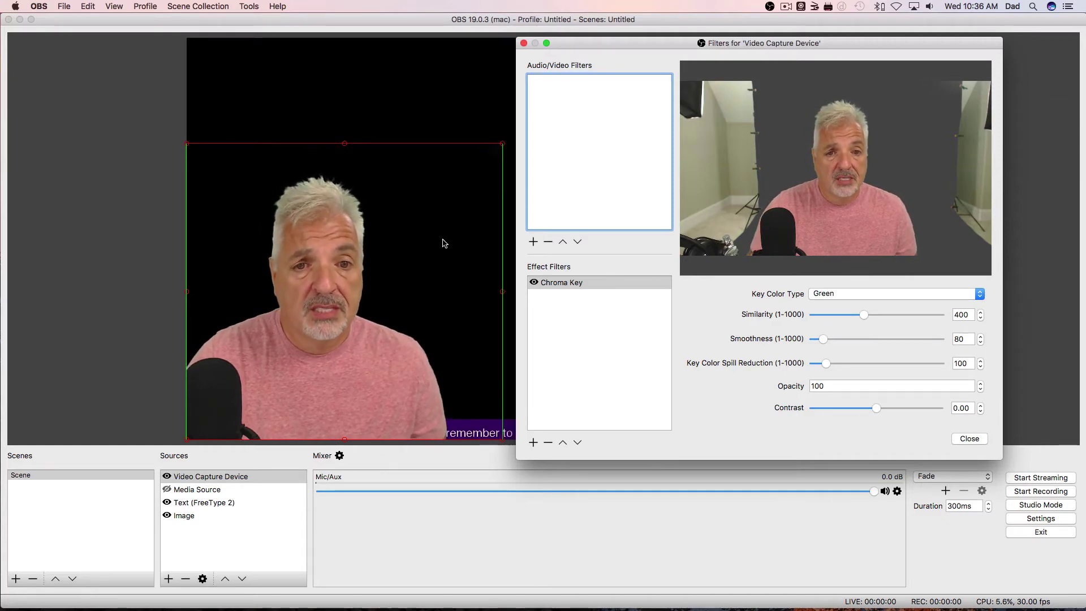
left_click_drag(810, 40, 659, 39)
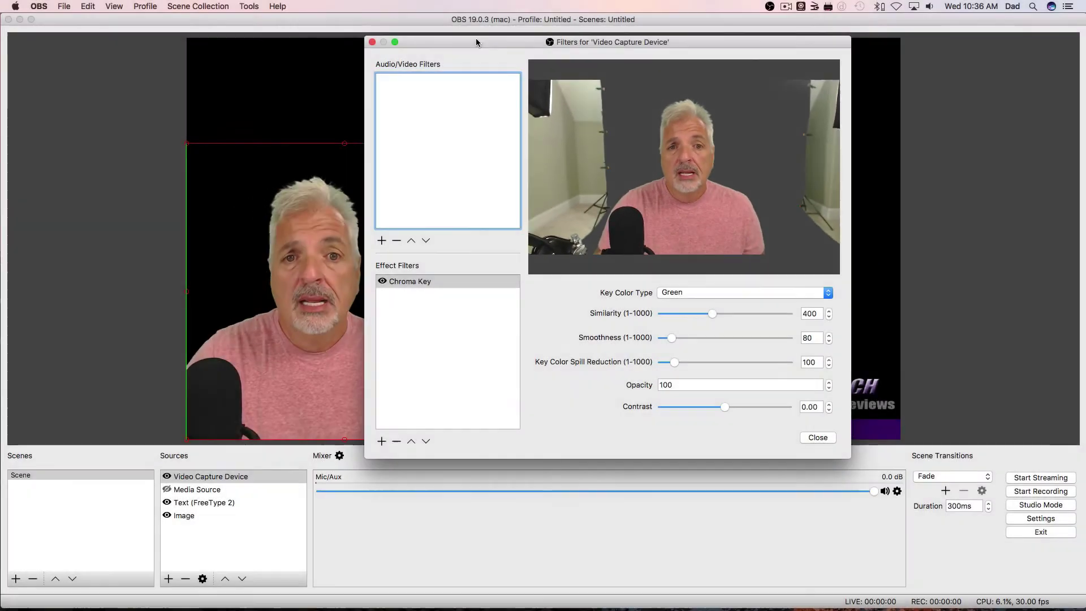
left_click_drag(477, 40, 651, 40)
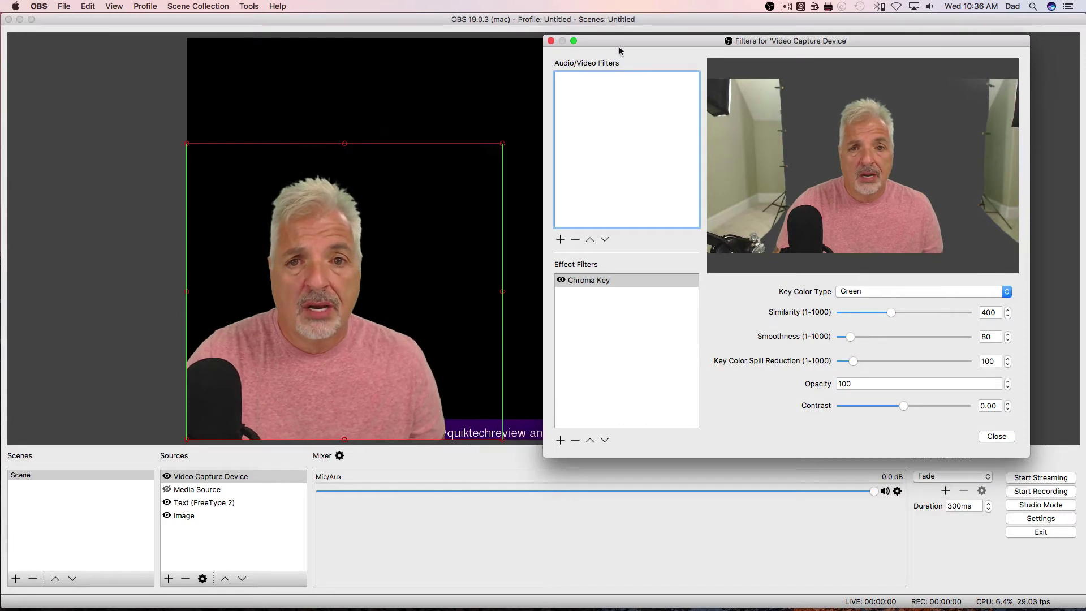
left_click_drag(628, 44, 612, 48)
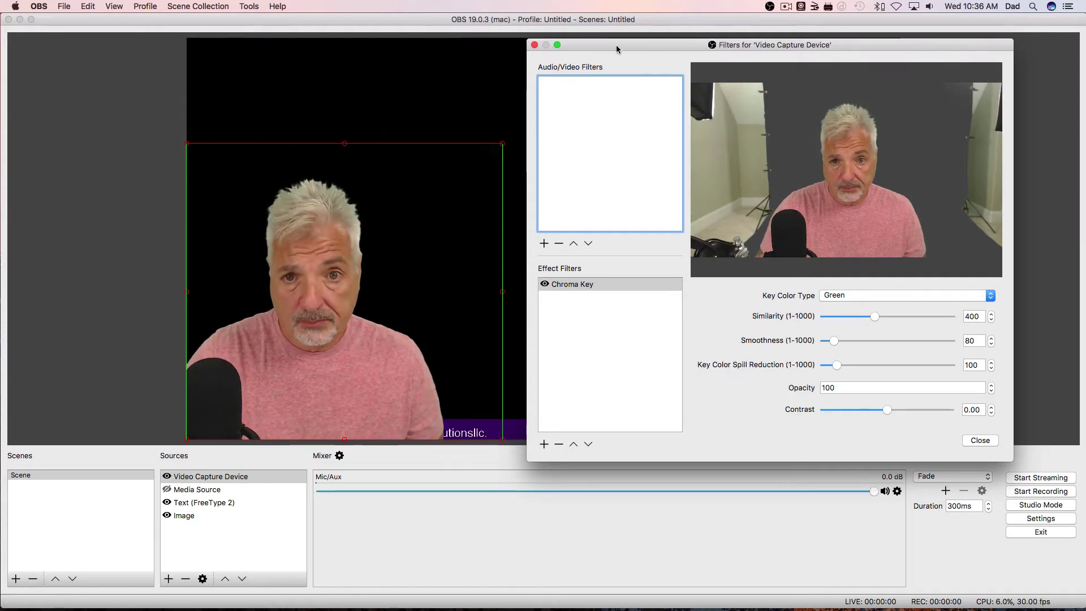
left_click_drag(584, 48, 406, 479)
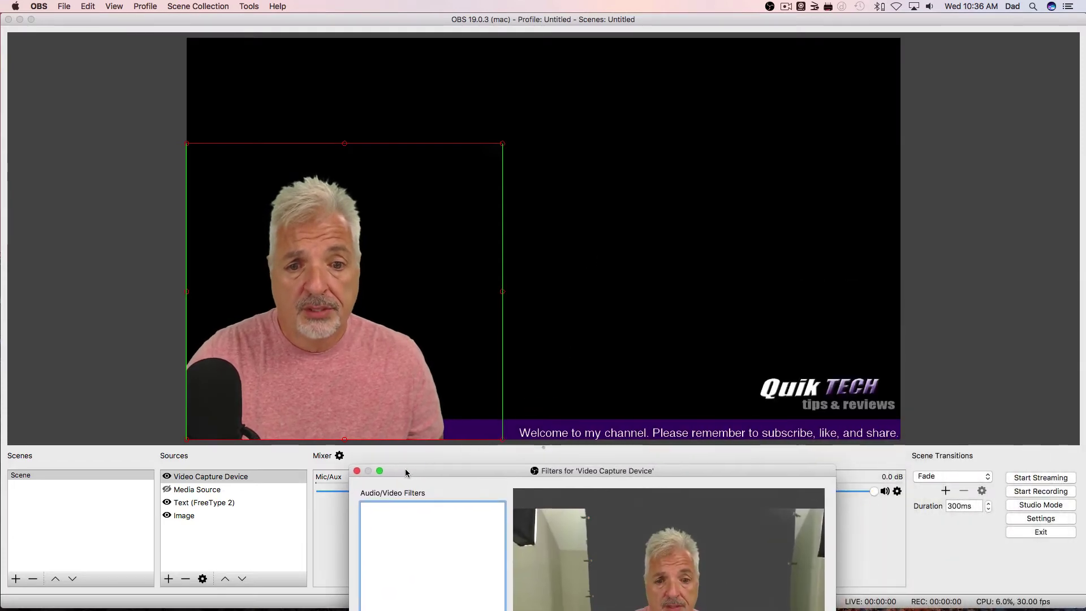
left_click(91, 343)
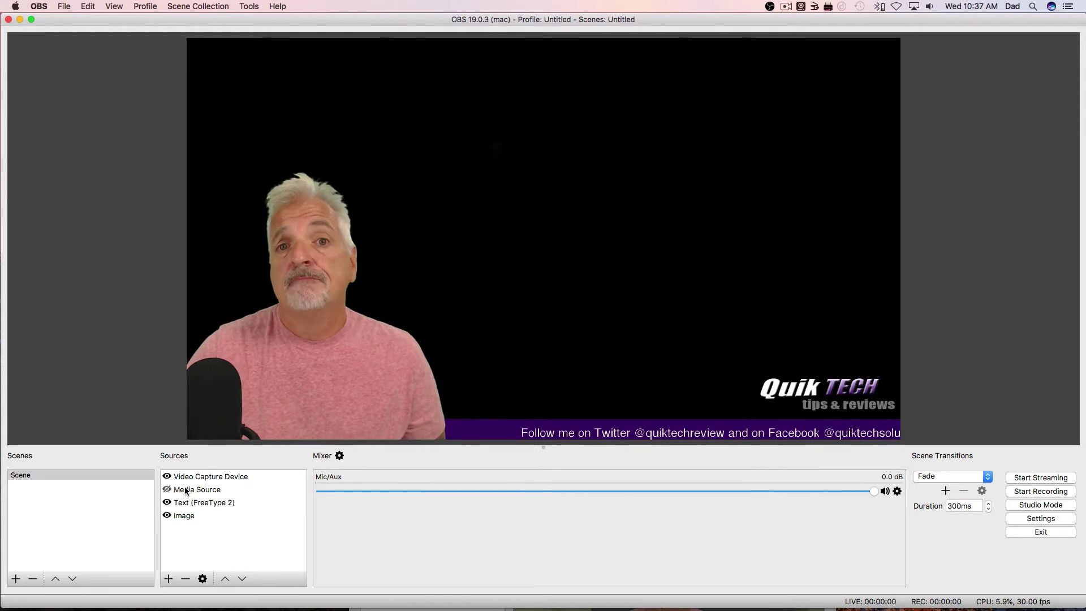
Make the Media Source visible so the blurred office video fills the background.
left_click(173, 492)
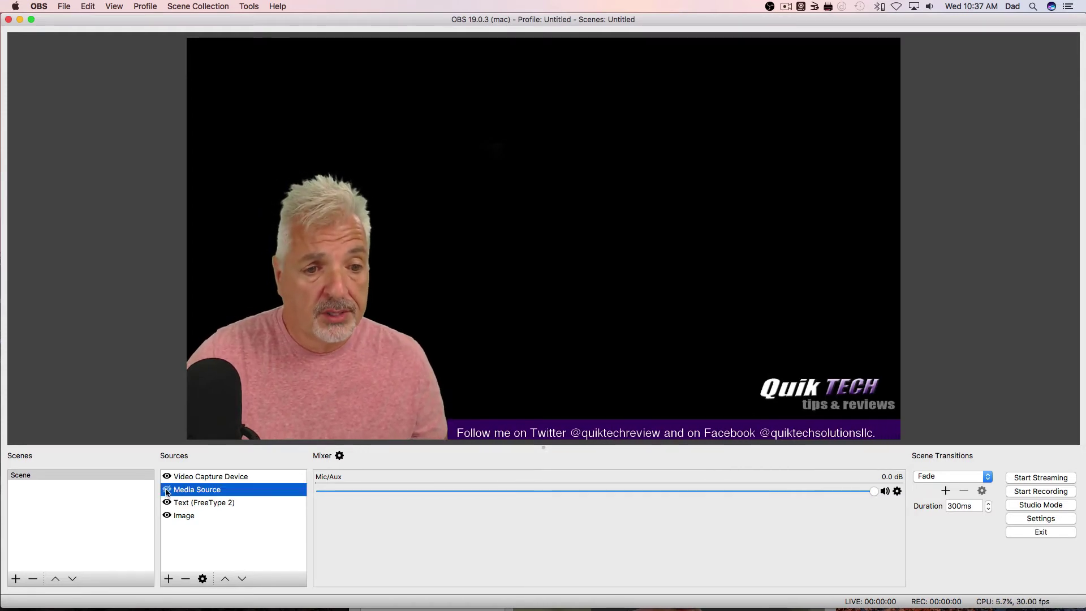
left_click(167, 490)
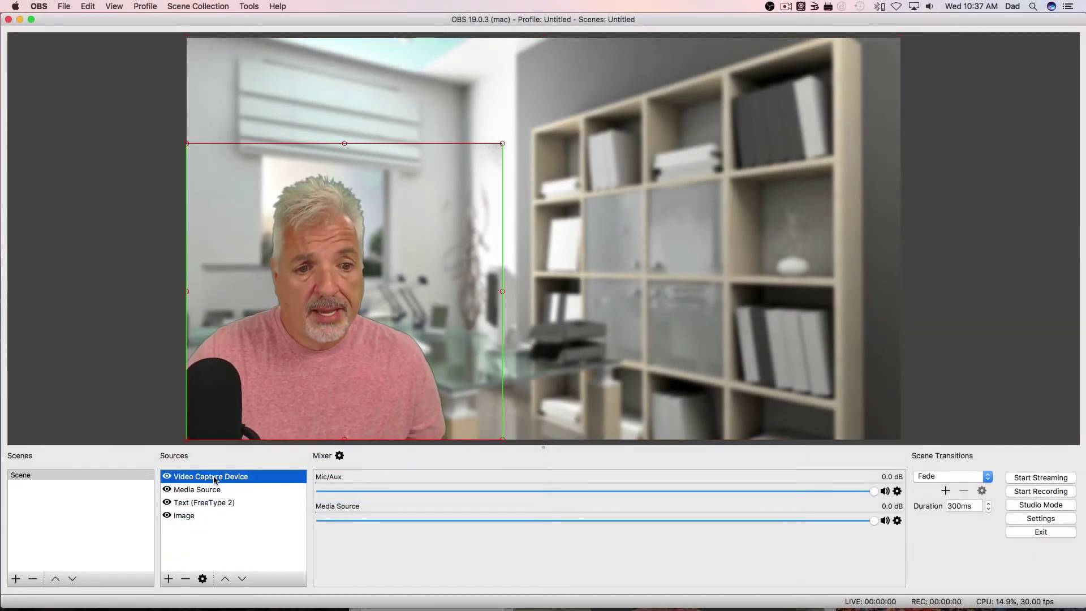
Reopen the Video Capture Device's filters and show the Chroma Key settings.
right_click(215, 480)
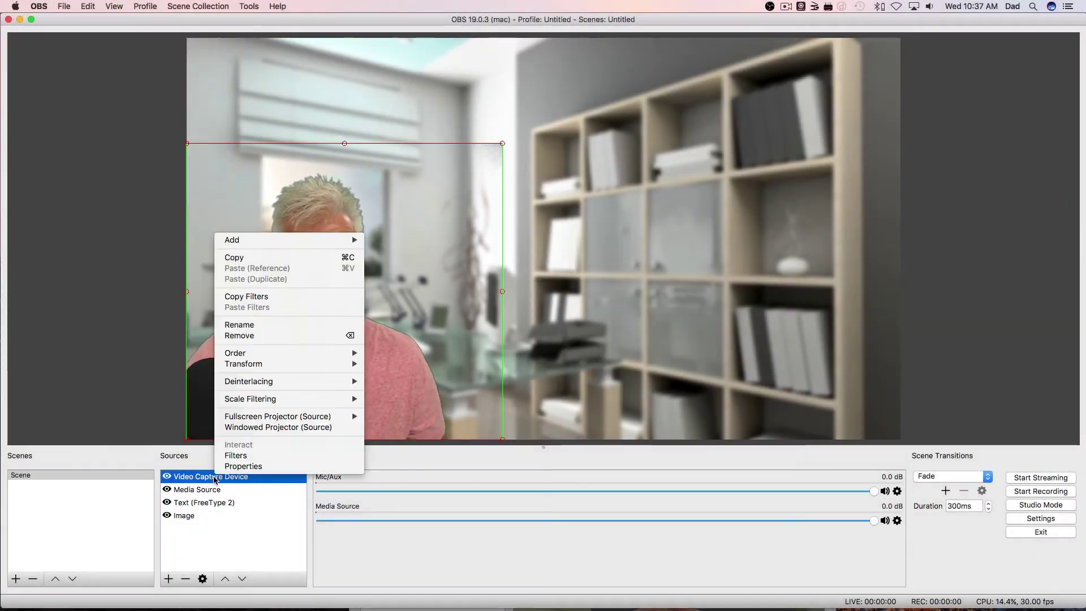
left_click(242, 457)
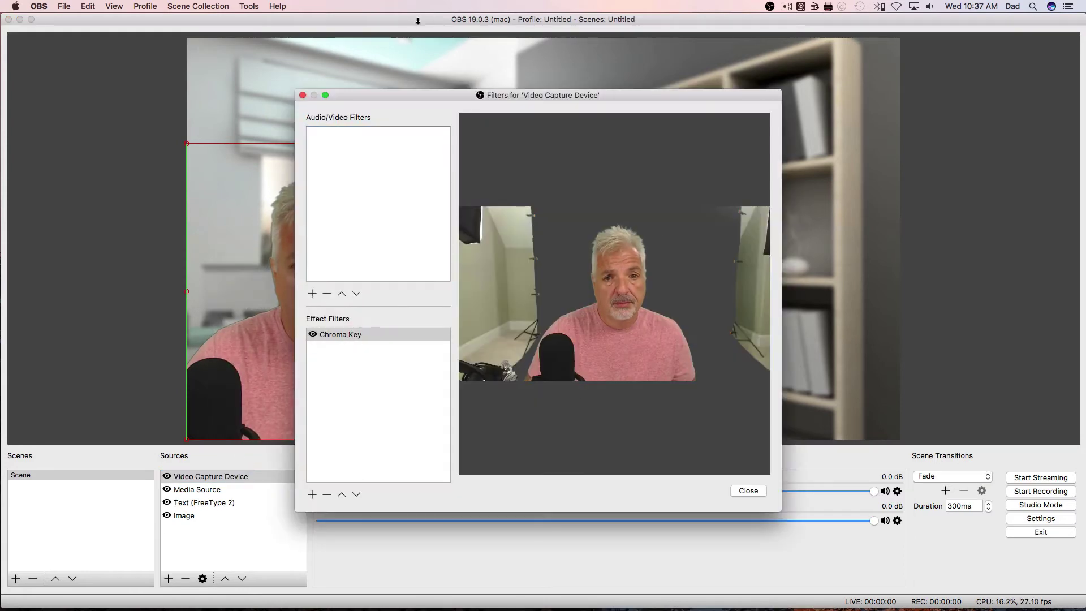
left_click_drag(373, 97, 597, 41)
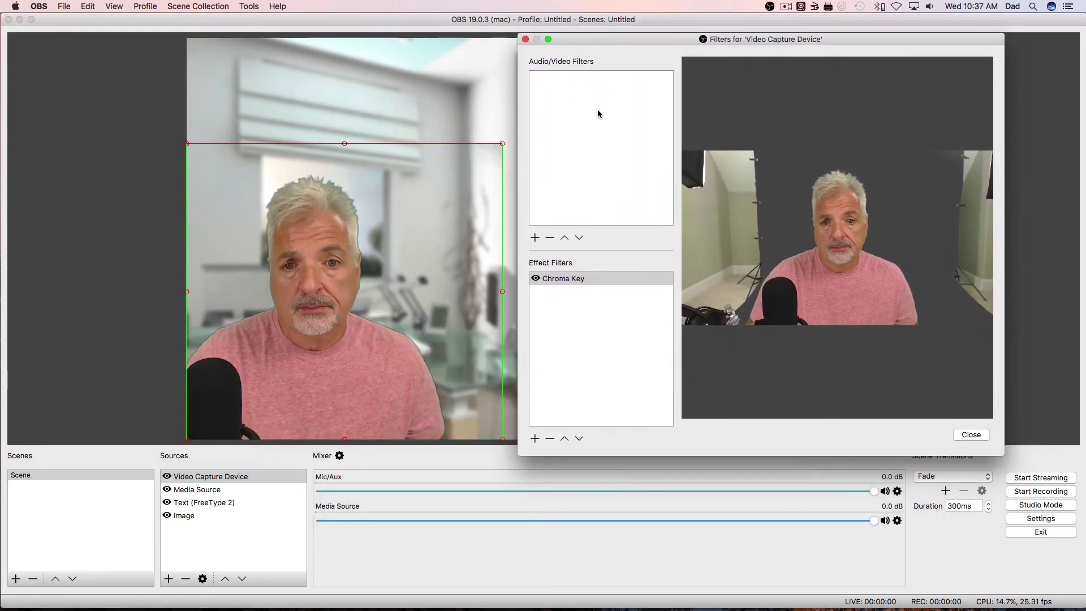
left_click(569, 280)
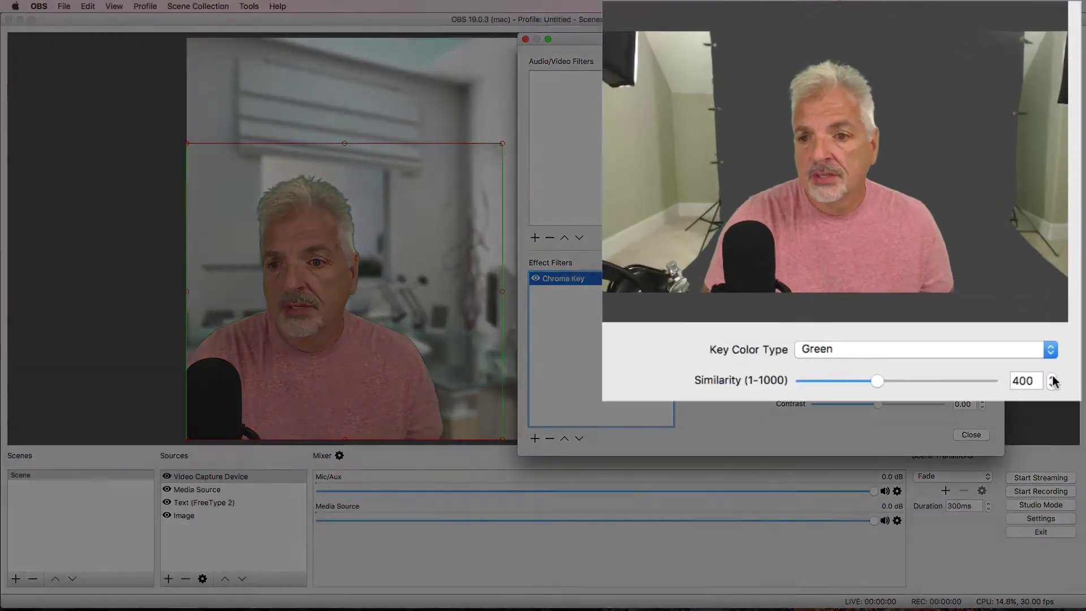
Raise the Chroma Key Similarity value step by step to 423.
left_click(983, 309)
left_click(983, 308)
left_click(983, 308)
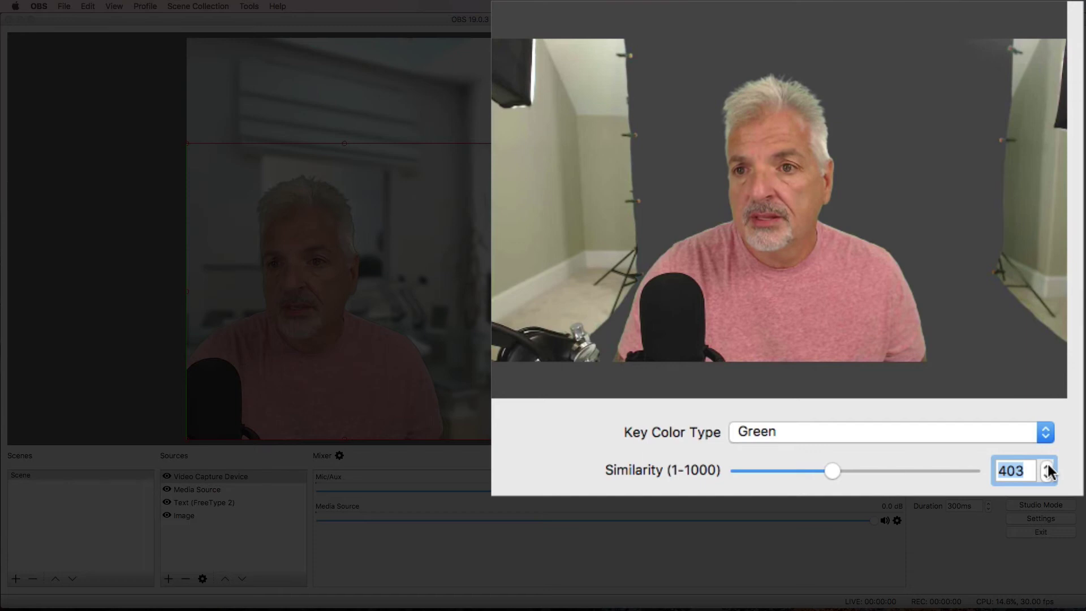
left_click(1047, 465)
left_click(1047, 465)
left_click(1048, 465)
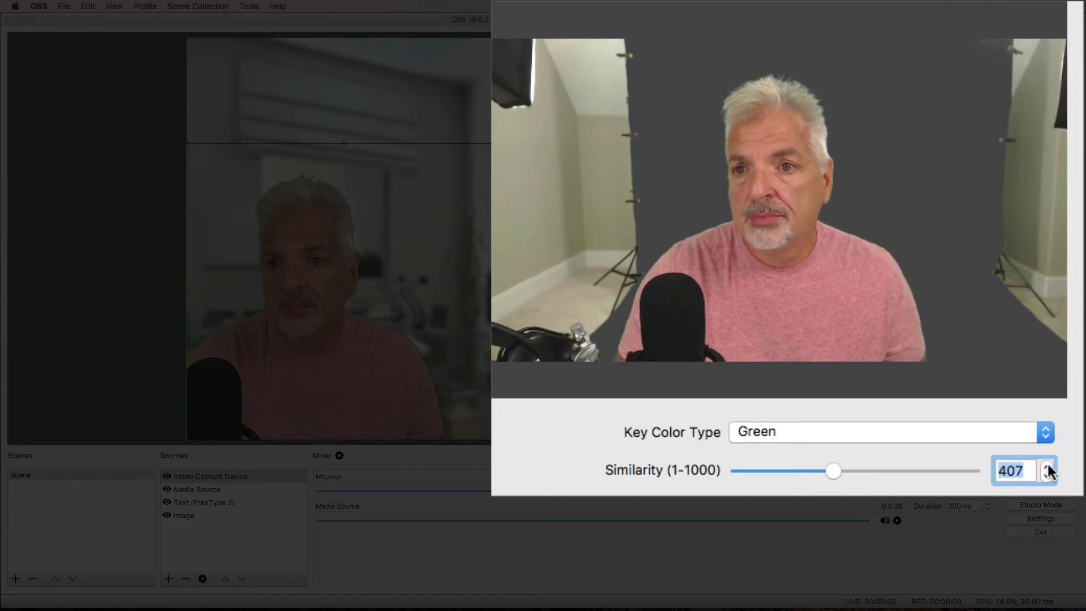
left_click(1048, 465)
left_click(1047, 465)
left_click(1048, 465)
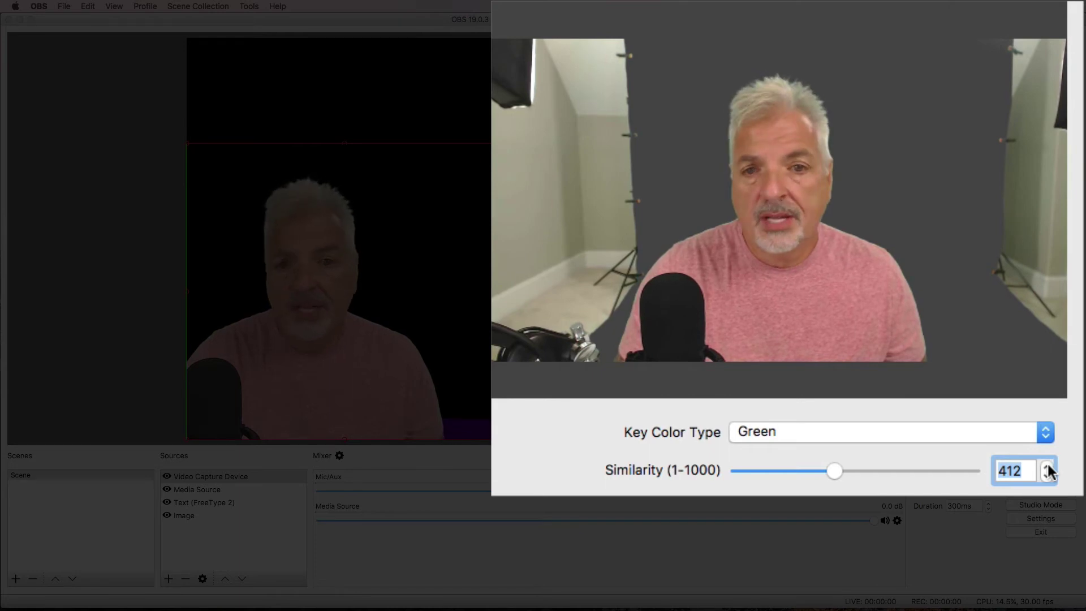
left_click(1047, 465)
left_click(1047, 465)
left_click(1047, 465)
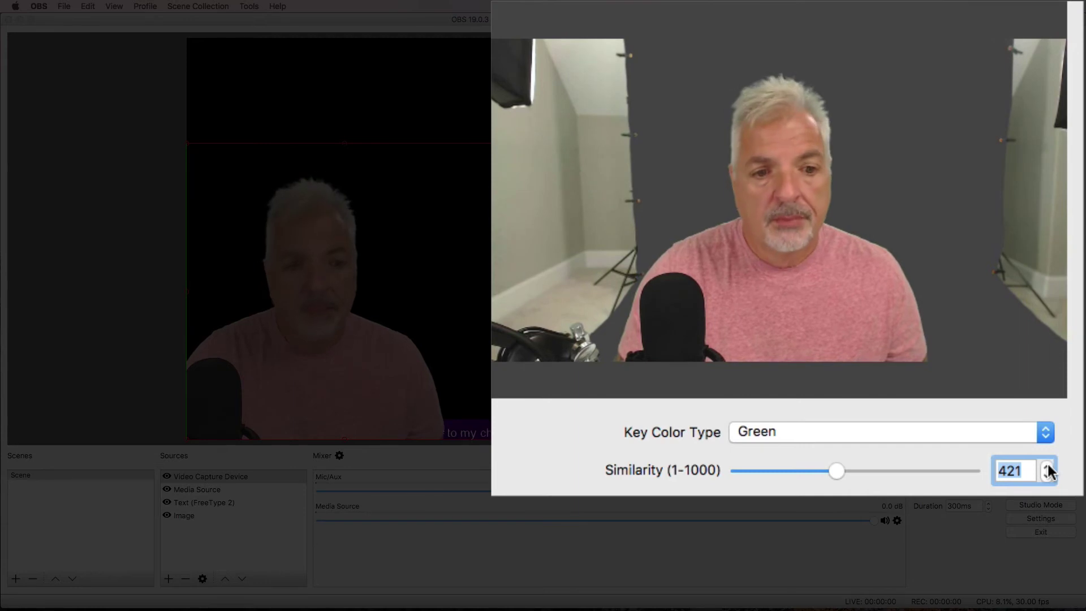
left_click(1047, 465)
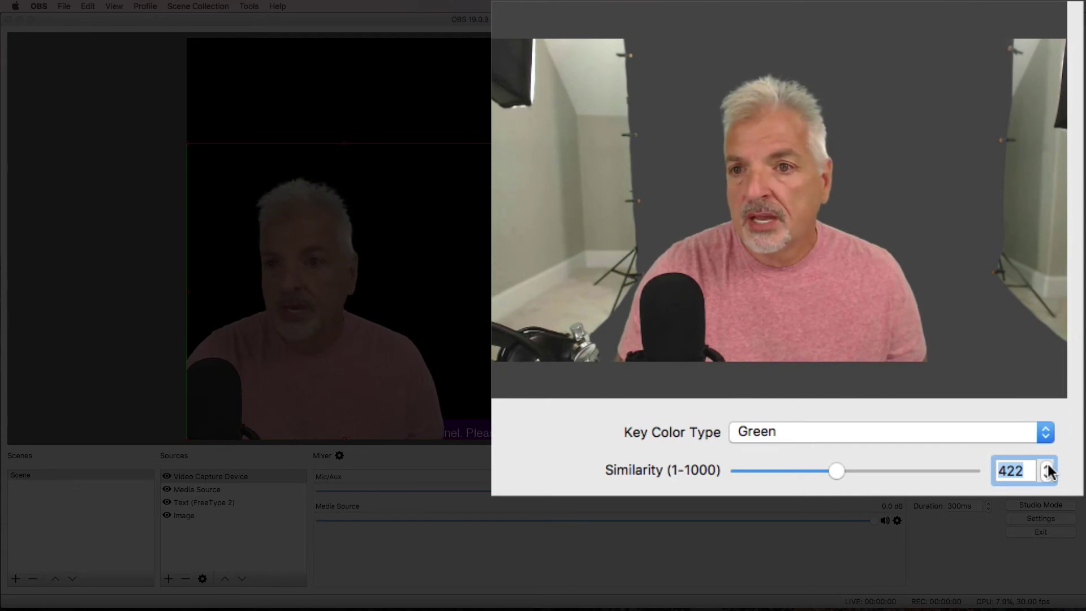
left_click(1047, 465)
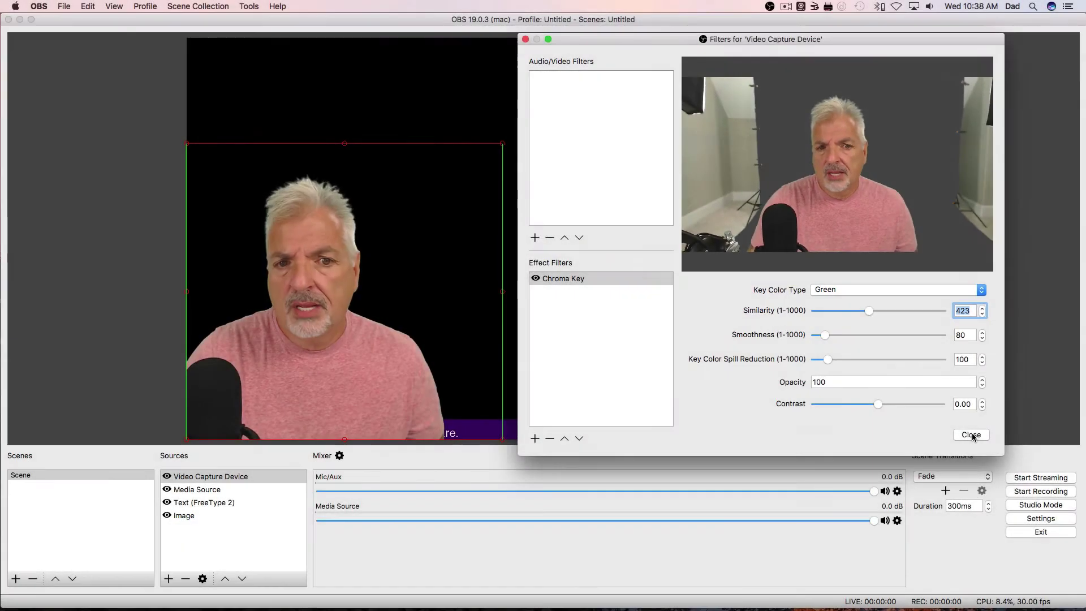
Close the filter settings and toggle the Media Source background off and back on.
left_click(968, 434)
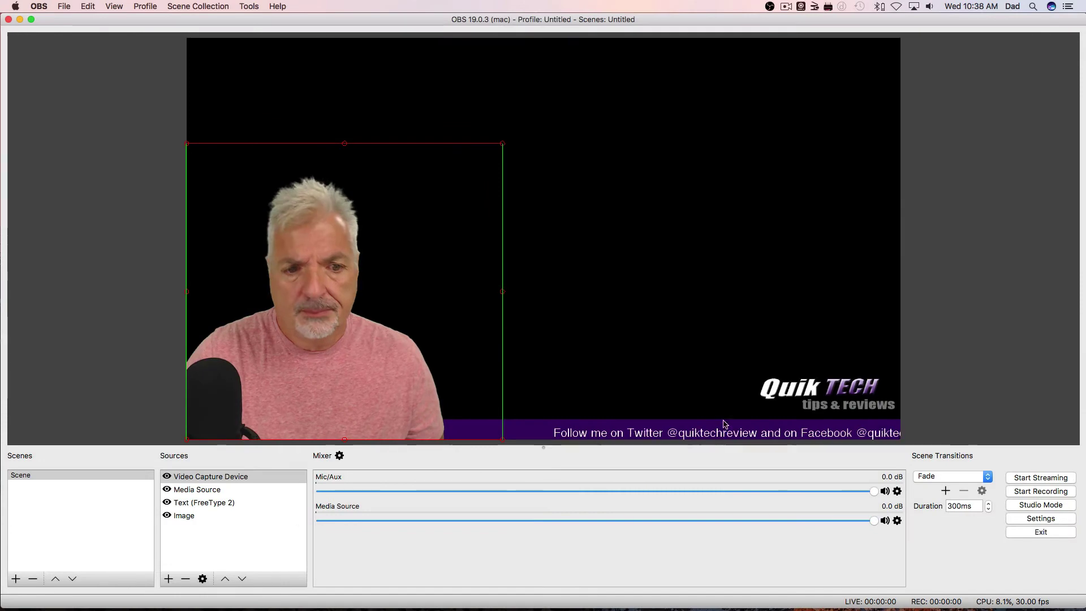
left_click(167, 490)
left_click(167, 490)
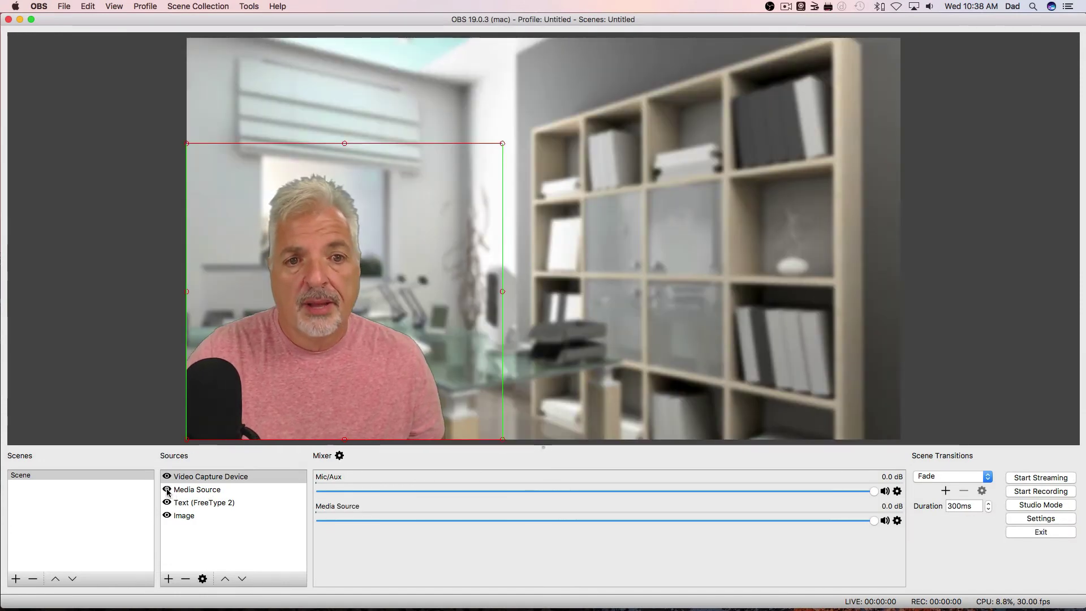
Enlarge the webcam image from its top-right corner and keep it at the lower left.
left_click(77, 402)
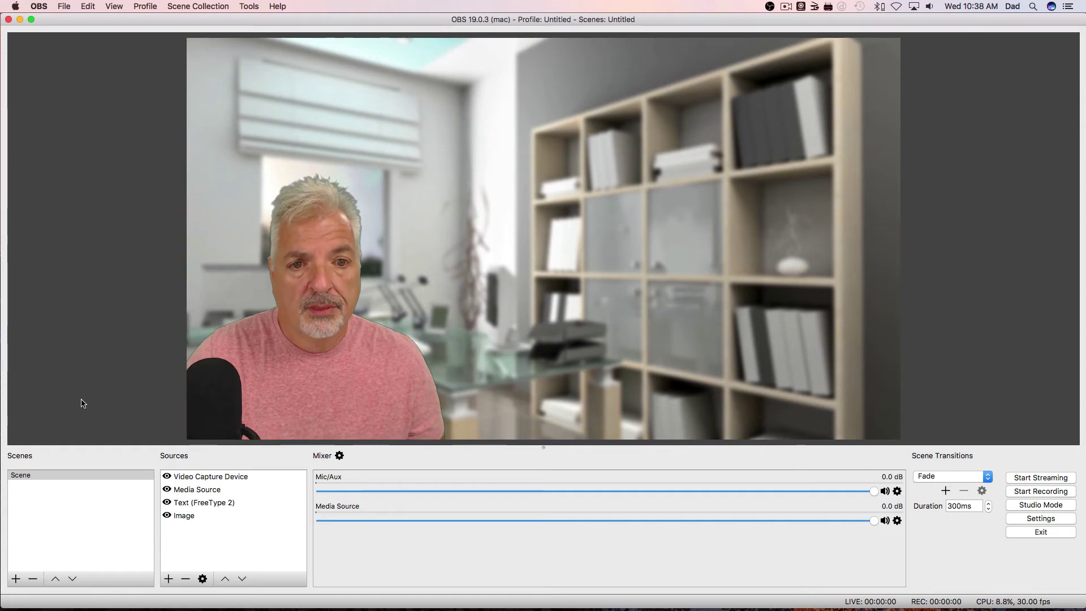
left_click(307, 369)
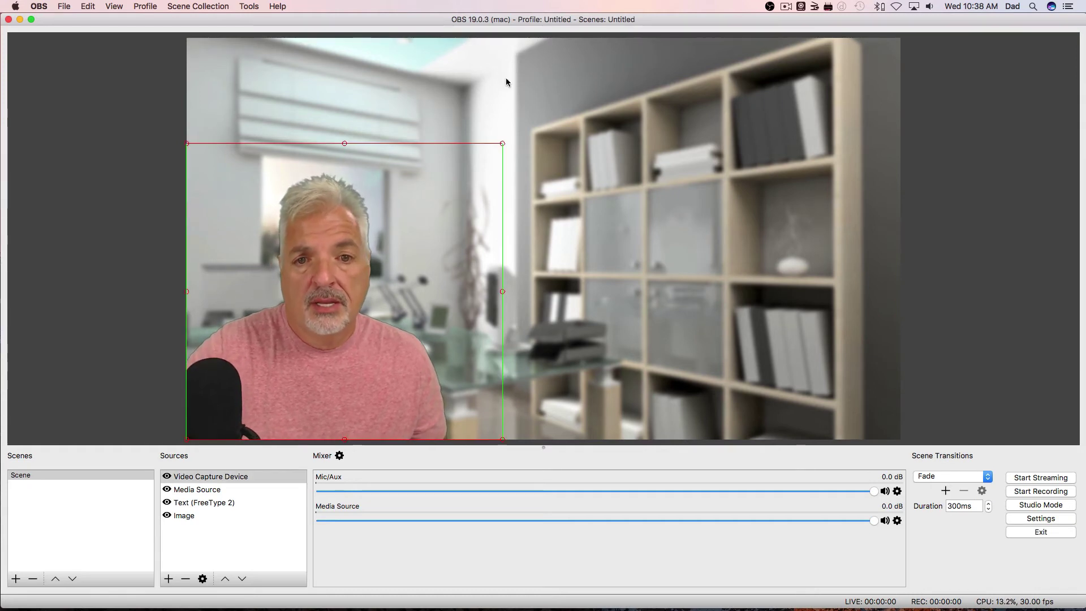
left_click_drag(511, 137, 526, 121)
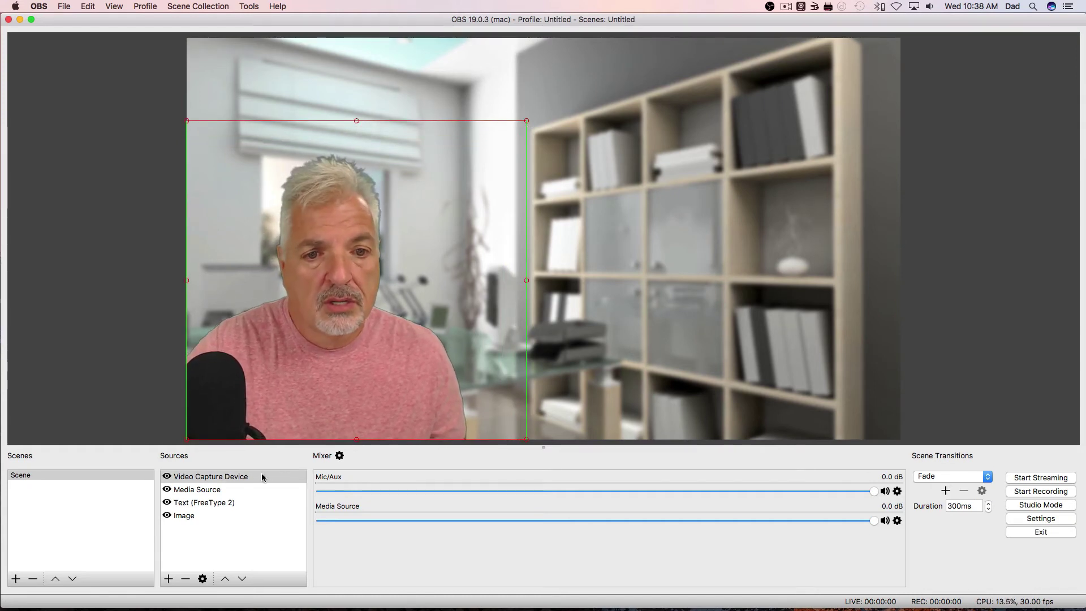
left_click_drag(290, 406, 331, 408)
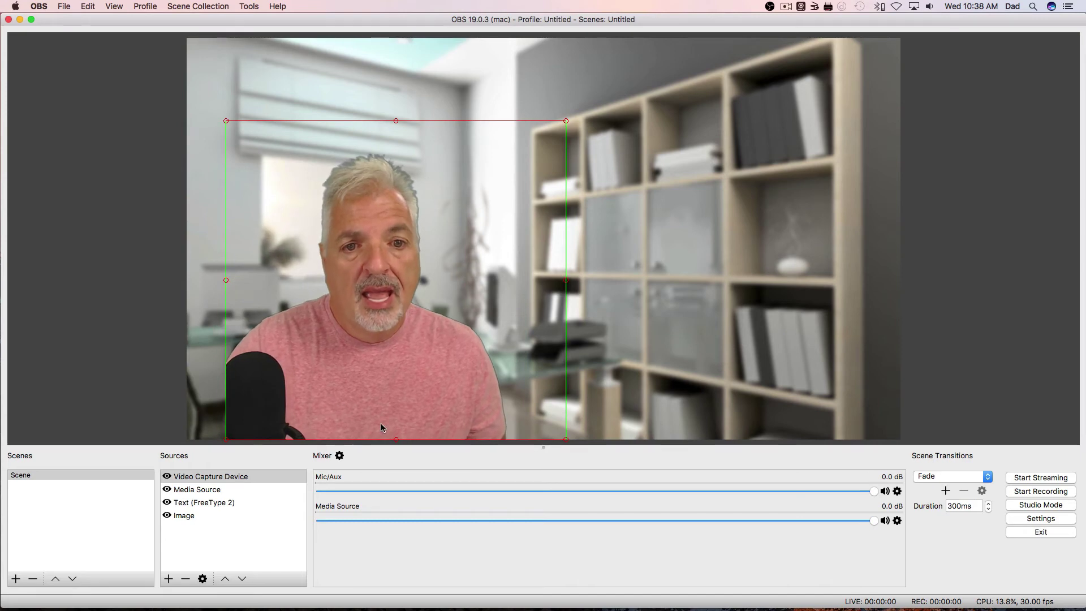
left_click_drag(357, 357, 324, 357)
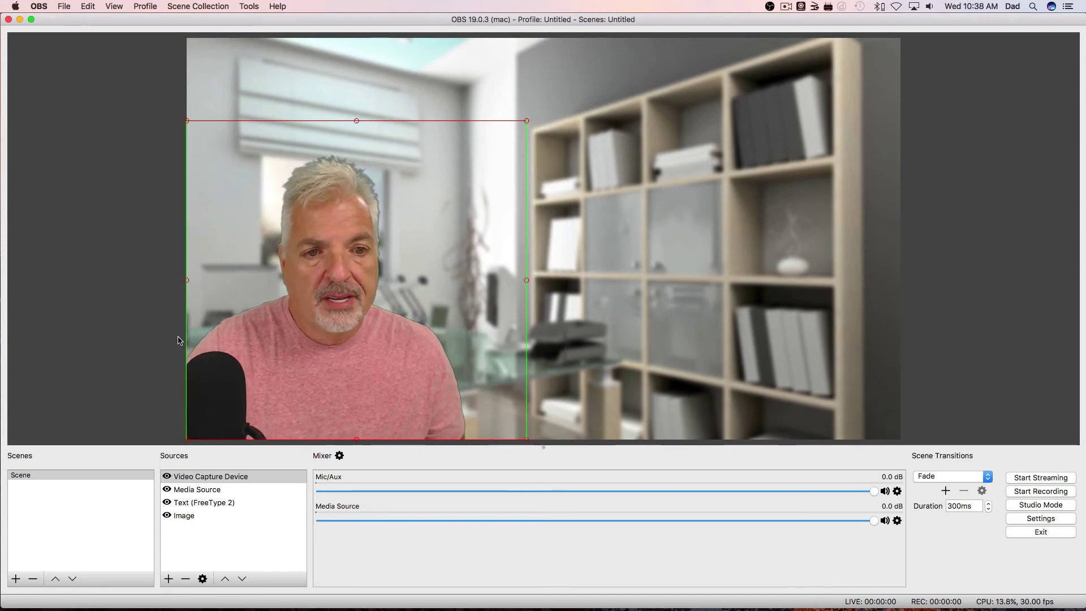
left_click(141, 339)
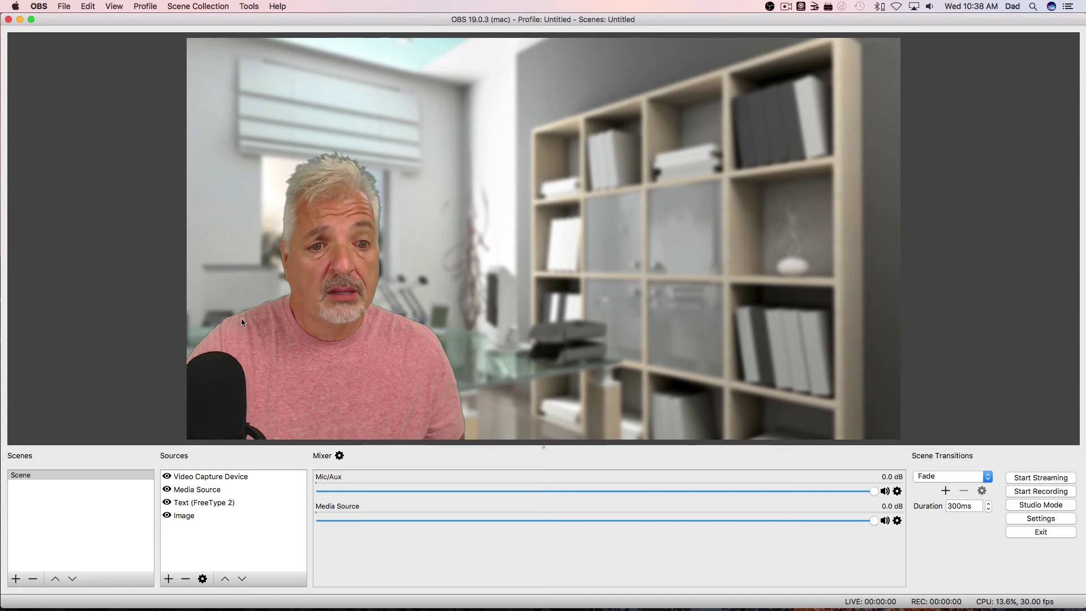
Reopen the Video Capture Device's Chroma Key settings and move the Filters window aside.
left_click(195, 478)
right_click(196, 480)
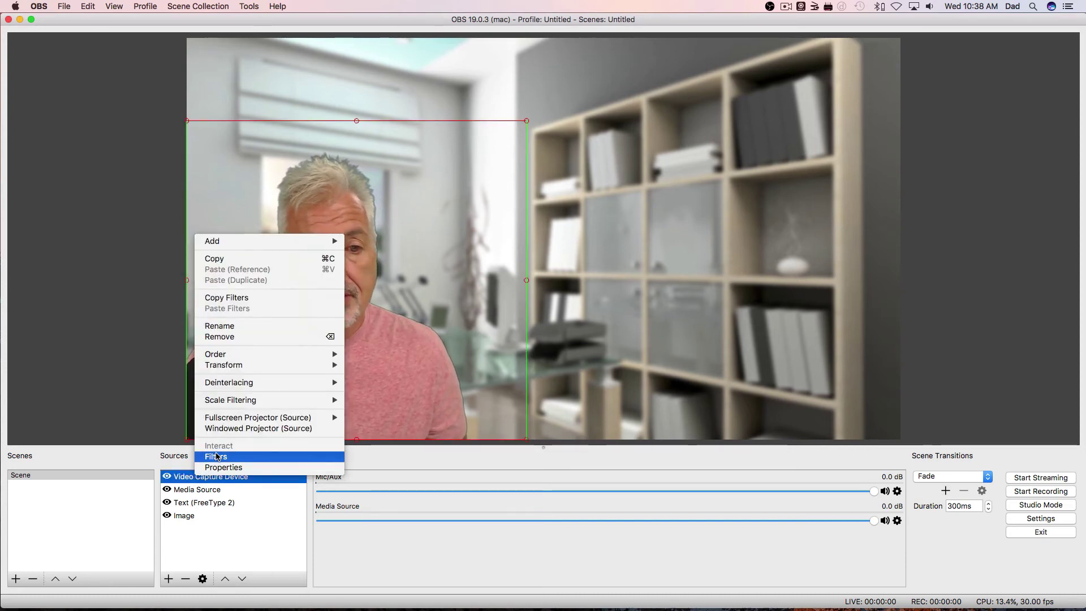
left_click(215, 456)
left_click(334, 334)
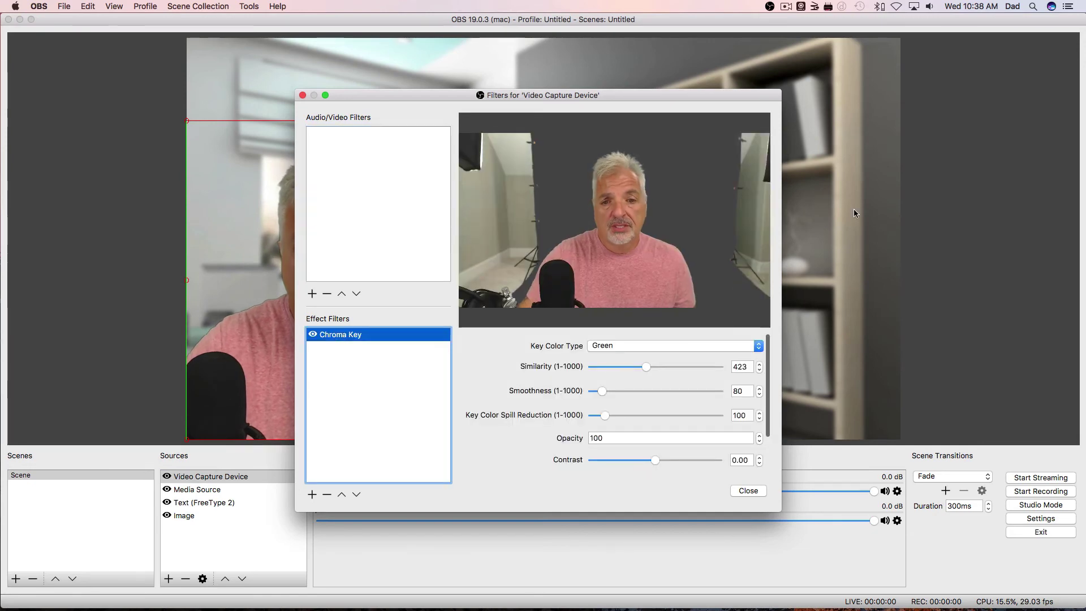
left_click_drag(388, 96, 644, 63)
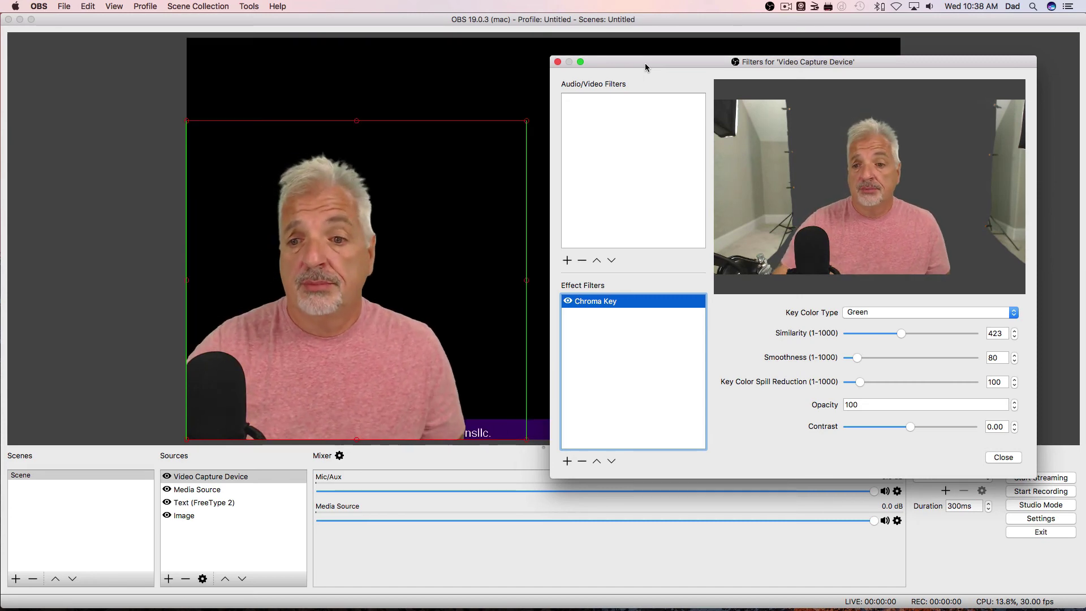
Close the filter settings, toggle the Media Source off and back on, and deselect the webcam.
left_click(1008, 460)
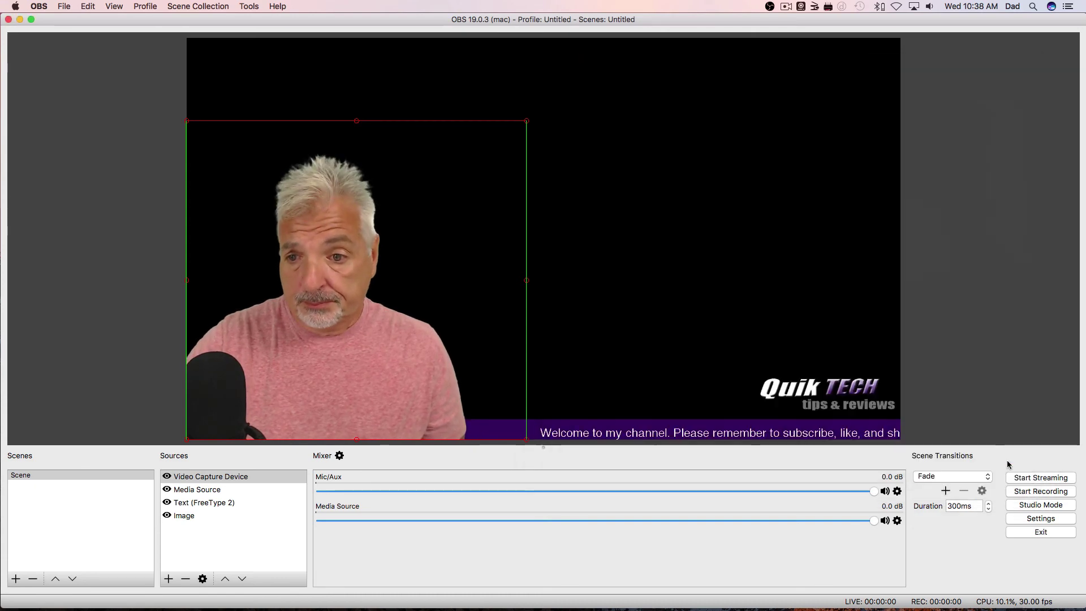
left_click(166, 490)
left_click(166, 490)
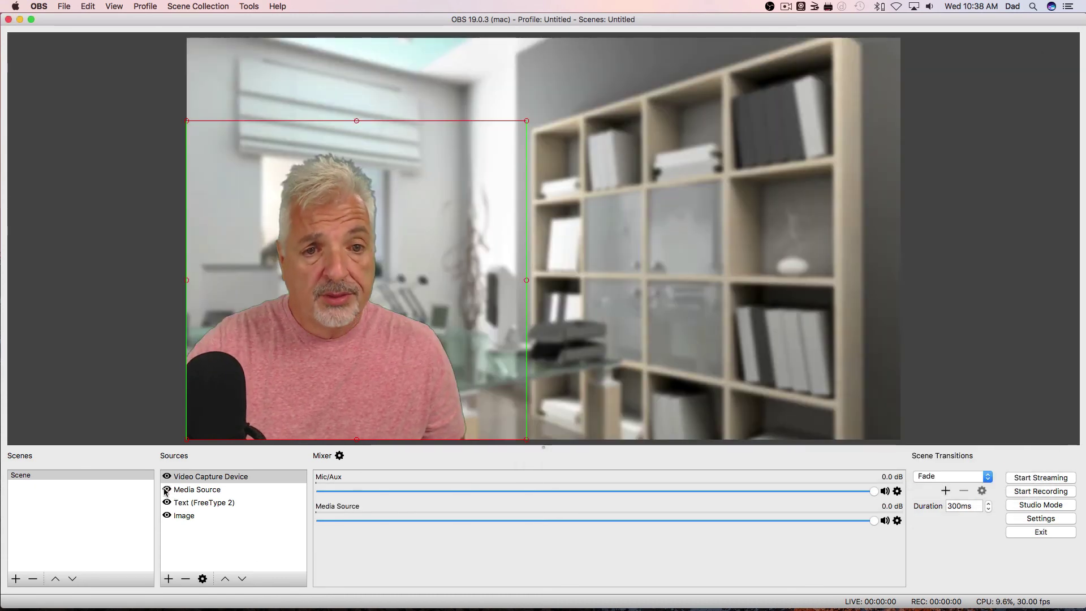
left_click(105, 386)
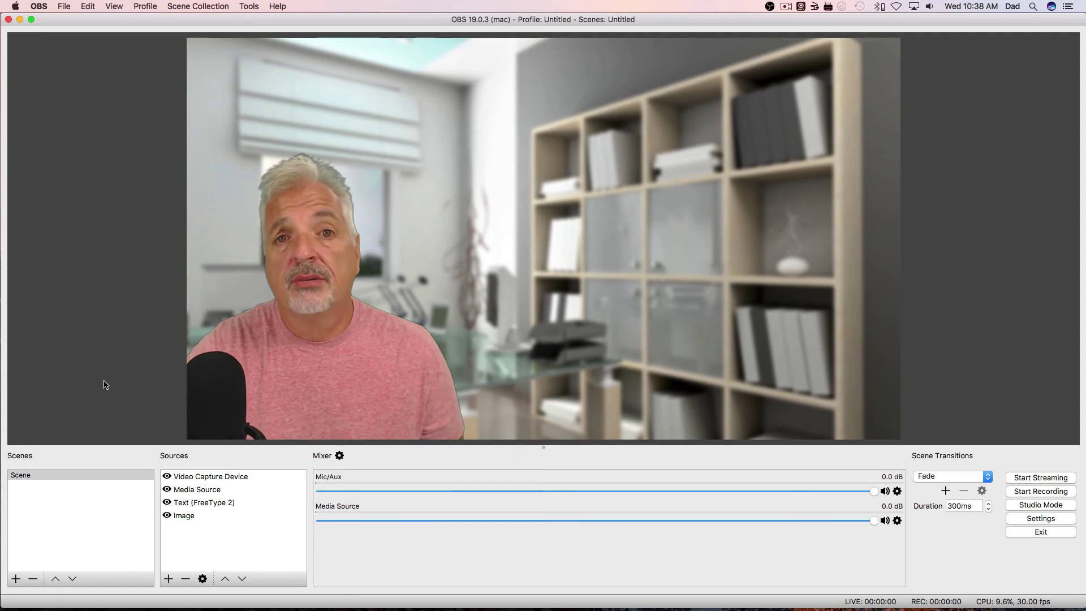